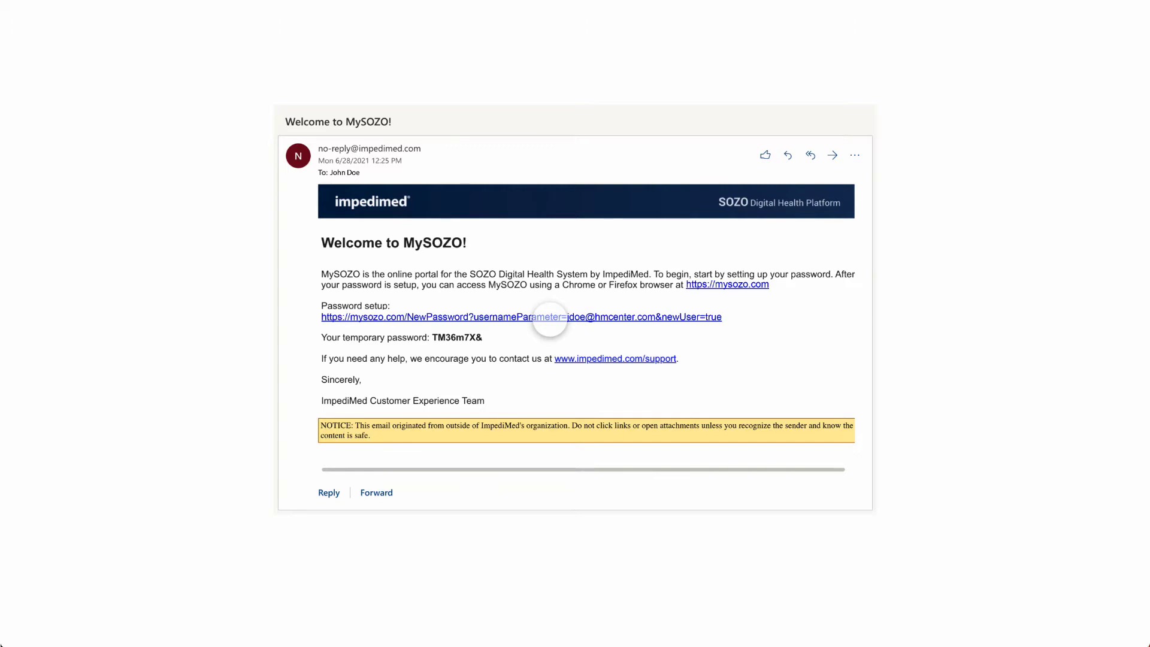
Copy the password setup link's address from the MySOZO welcome email
right_click(645, 320)
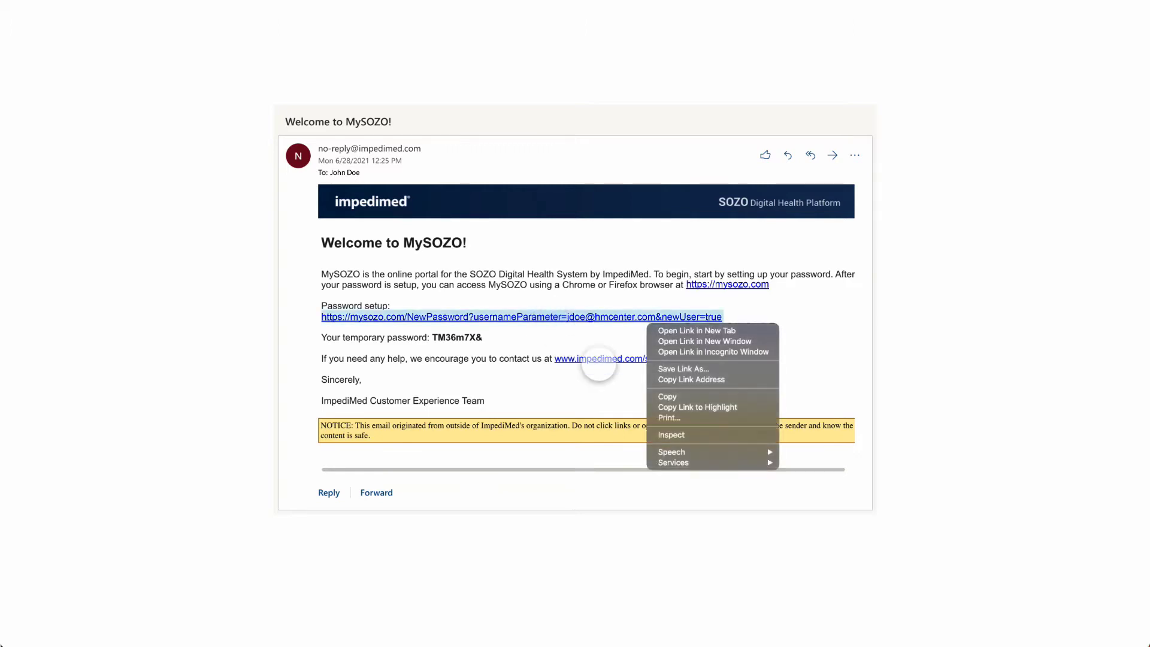
click(669, 400)
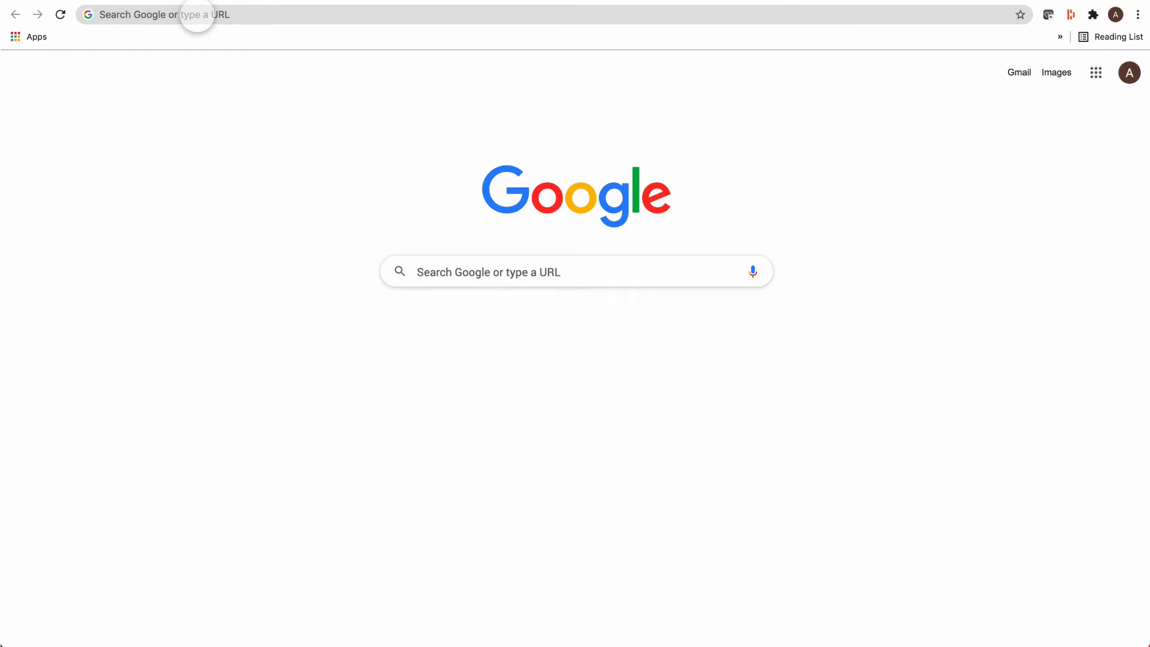
Paste the copied setup link into Chrome's address bar and load the MySOZO Set New Password page
click(197, 14)
key(super+v)
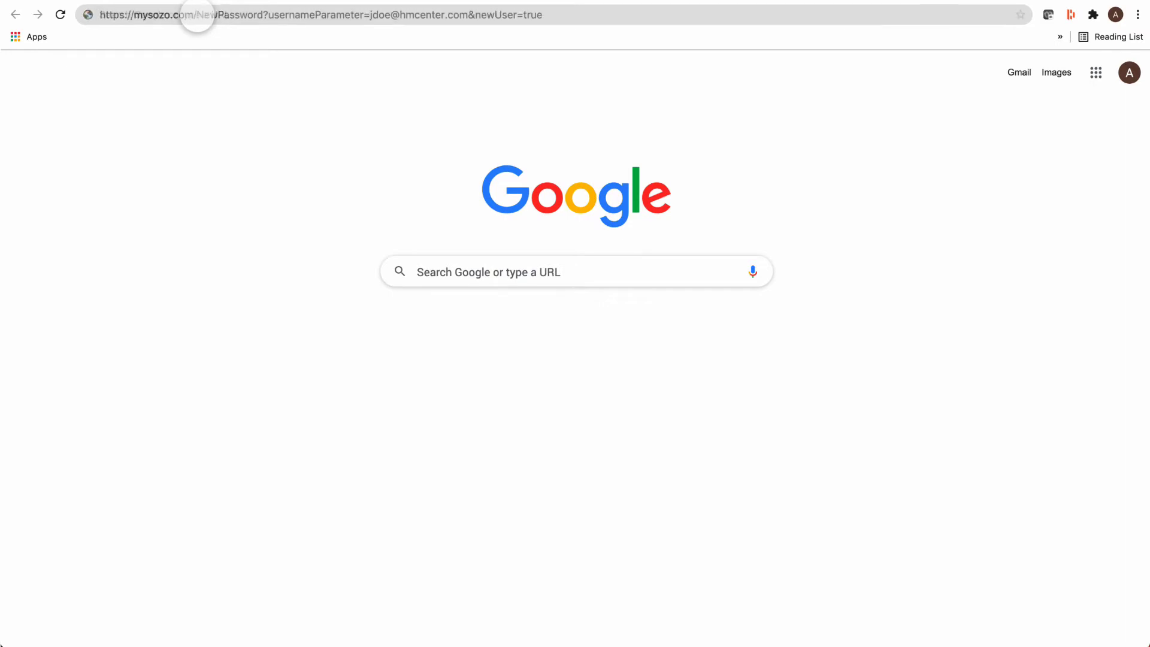
key(Return)
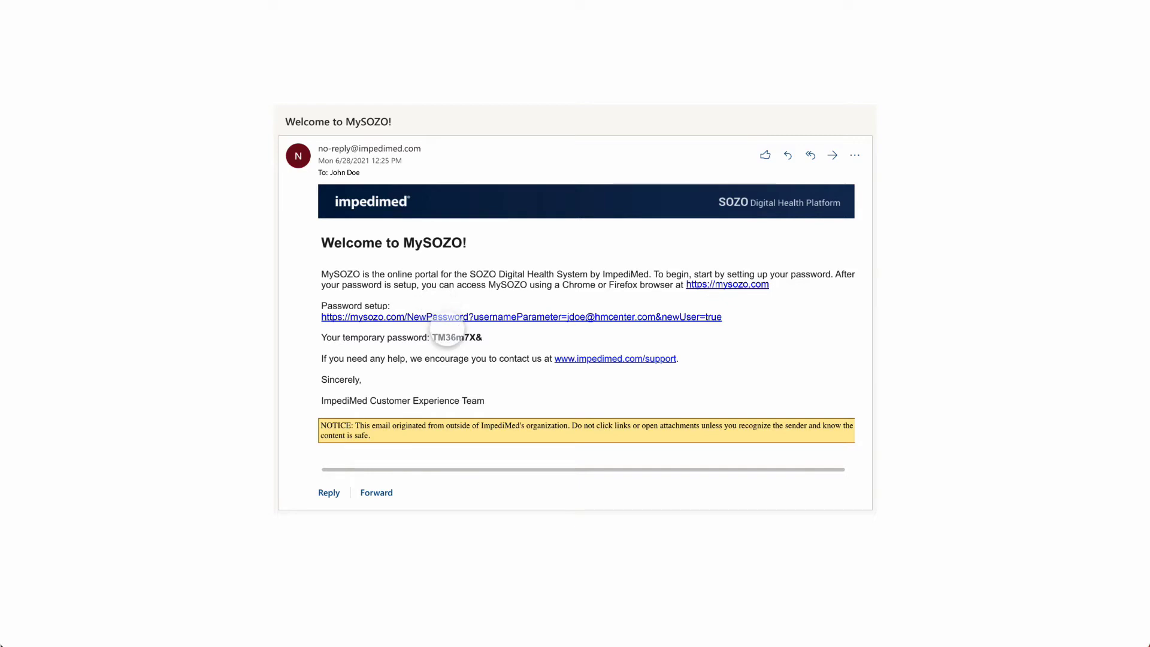
Select and copy the temporary password from the welcome email
right_click(456, 339)
key(ctrl+c)
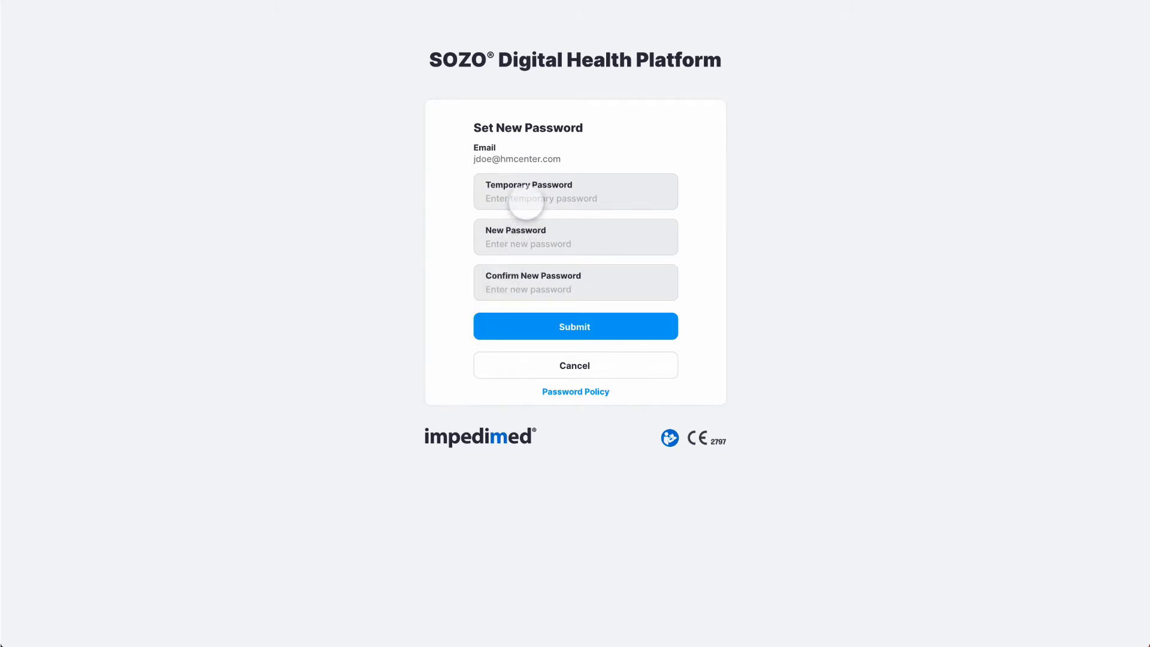
Paste the temporary password, check the Password Policy, enter and confirm a new password, then submit
click(527, 198)
key(ctrl+v)
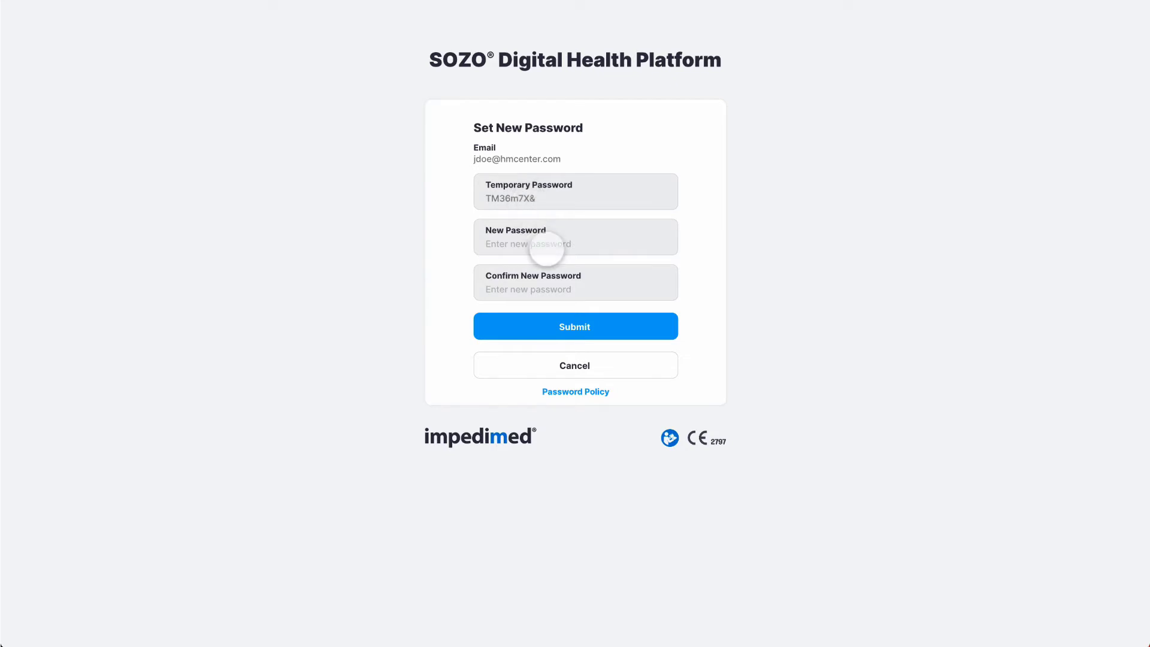
click(575, 388)
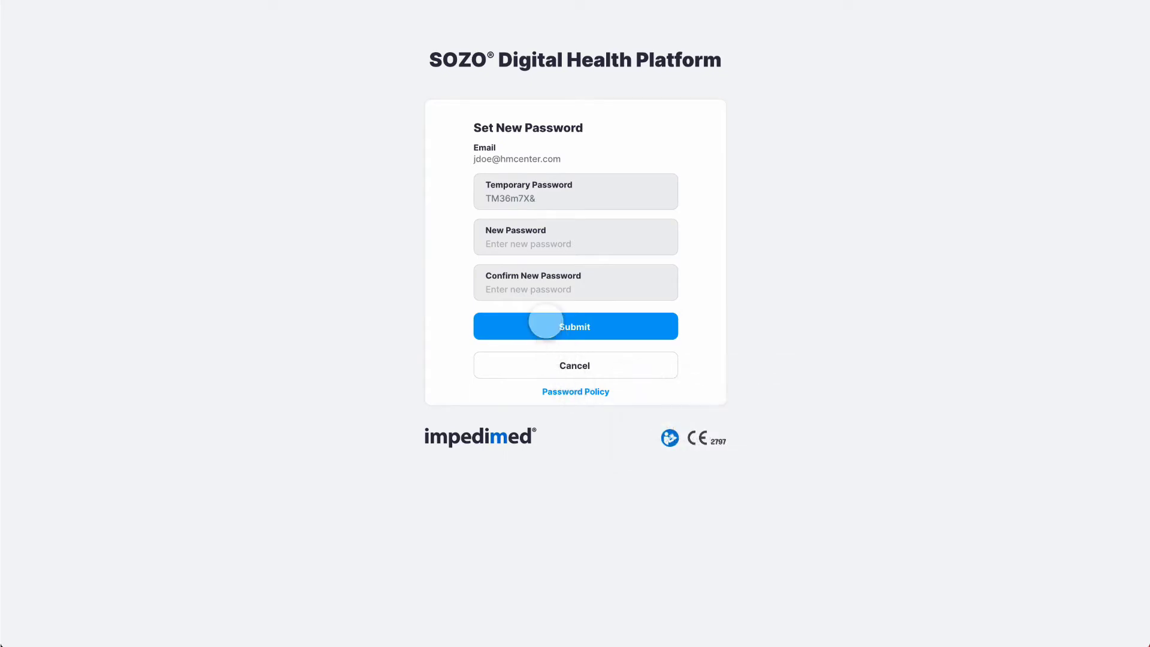
click(531, 243)
click(531, 289)
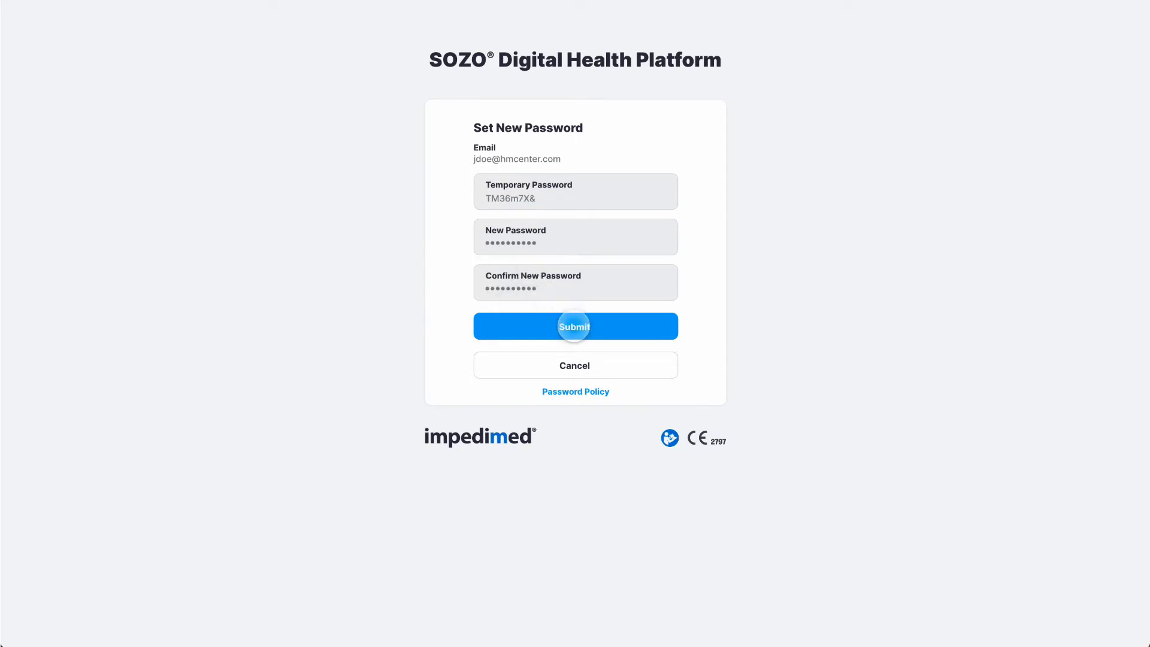
click(574, 326)
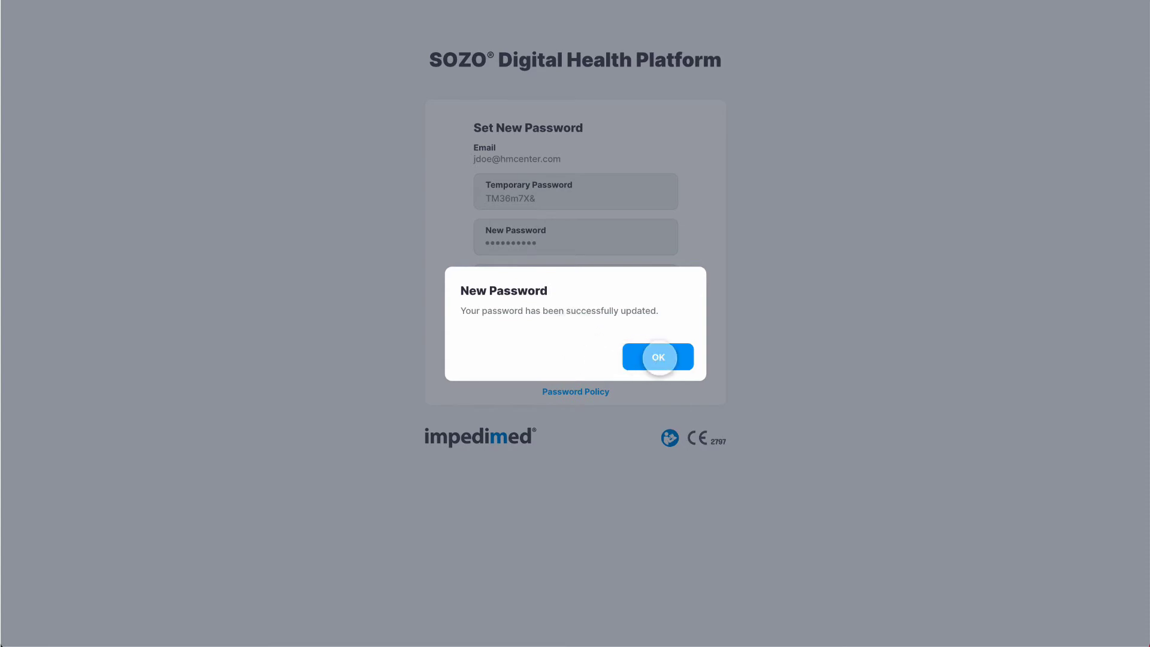
Acknowledge the password-updated confirmation with OK
click(658, 357)
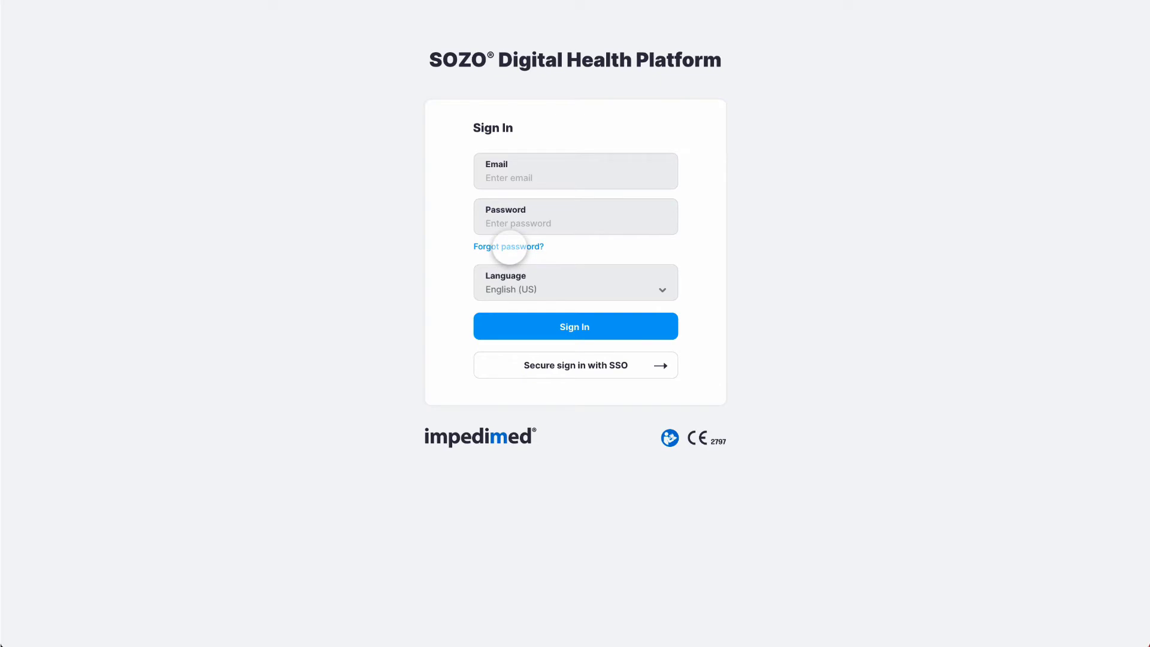
Use Forgot password? to submit the account's email address on the Reset Password page
click(509, 247)
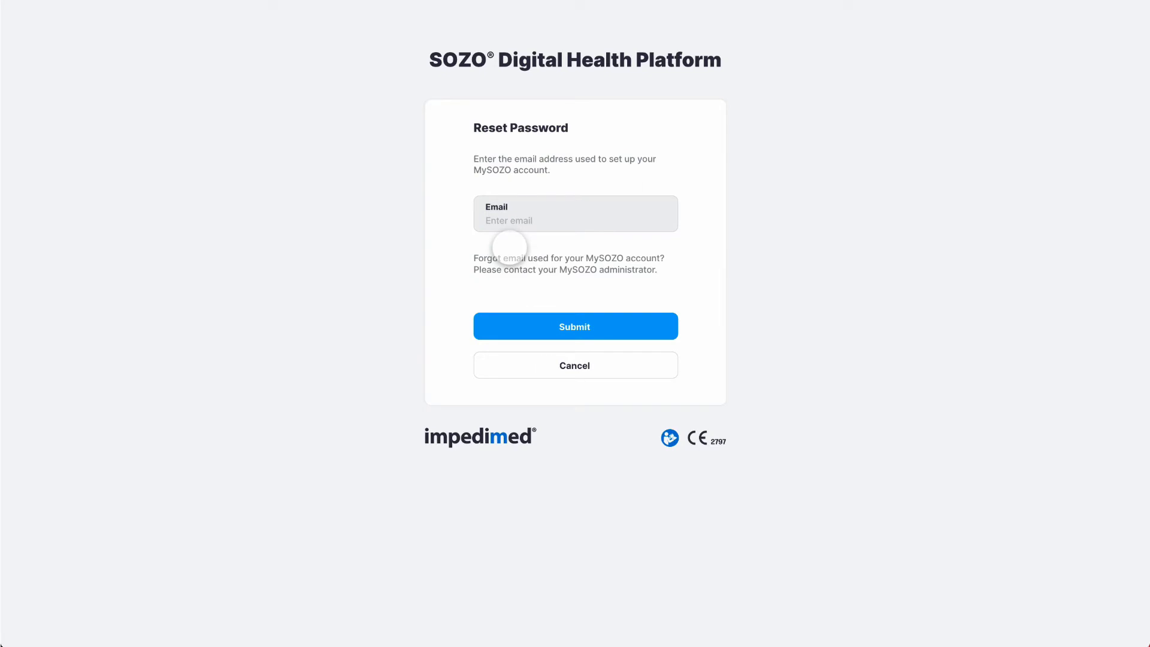
click(524, 220)
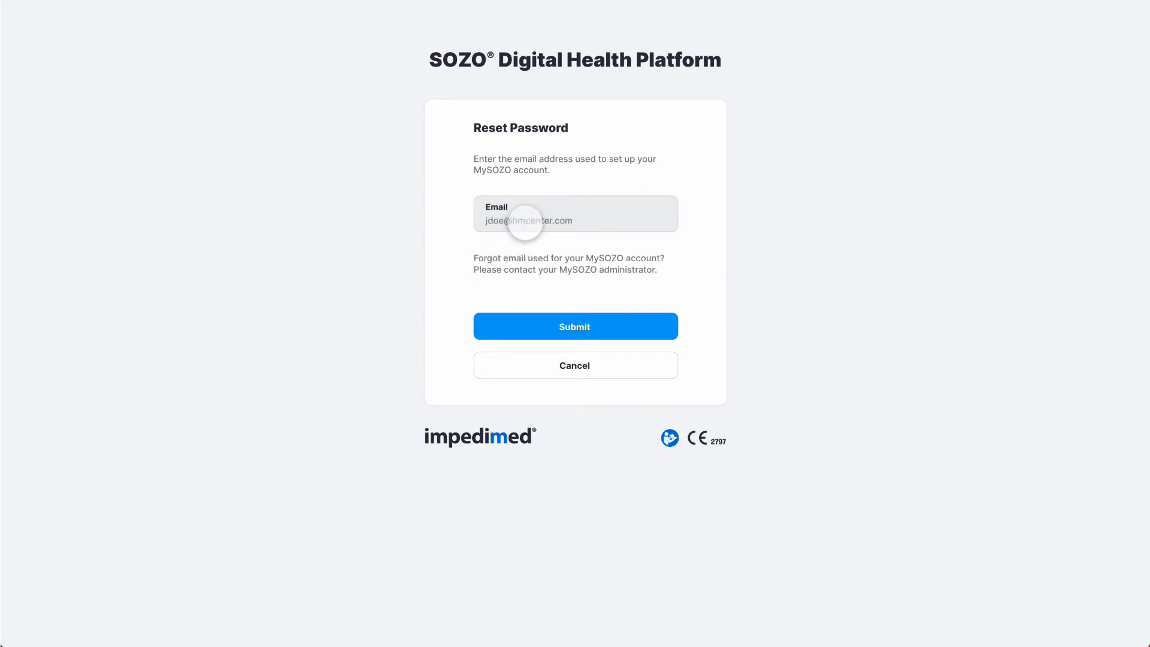
click(574, 326)
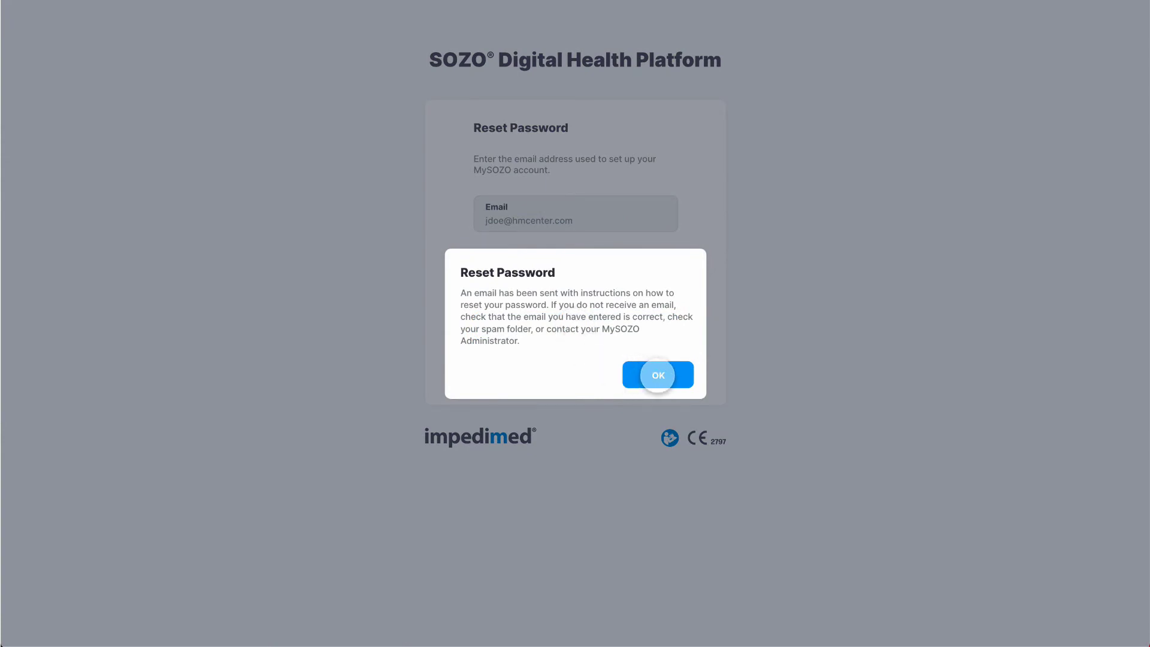
Dismiss the reset-email notice with OK
click(657, 375)
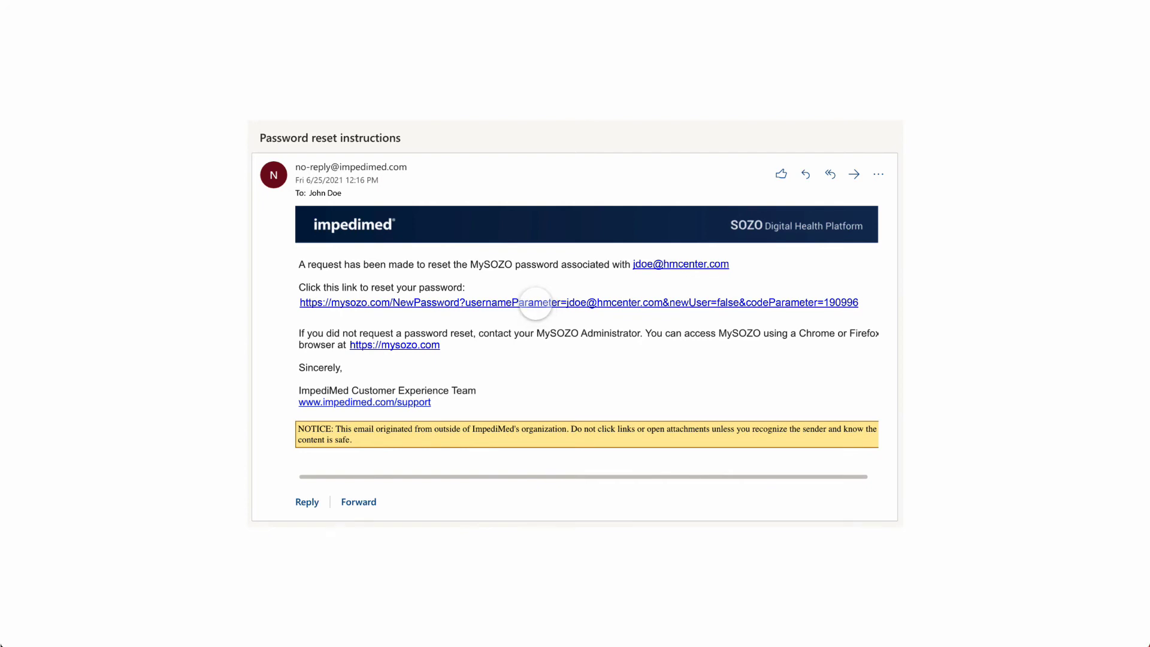
Bring up the copy options for the password reset link in the instructions email
right_click(536, 303)
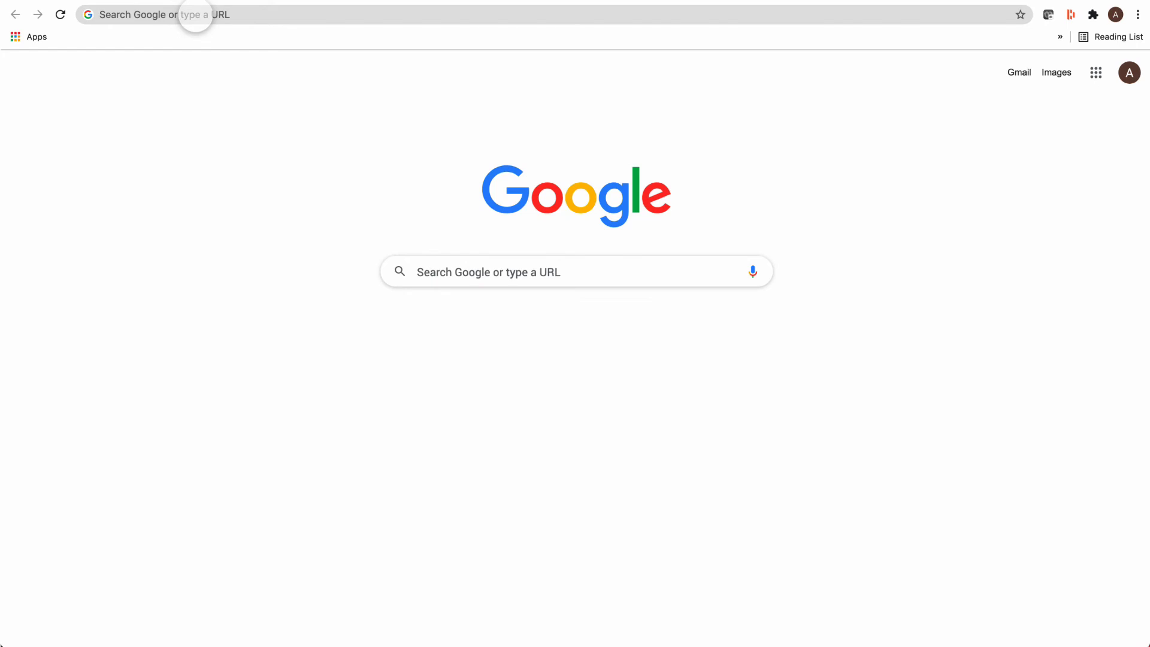
Paste the copied reset link into Chrome's address bar and load the Set New Password page
click(195, 14)
key(super+v)
key(Return)
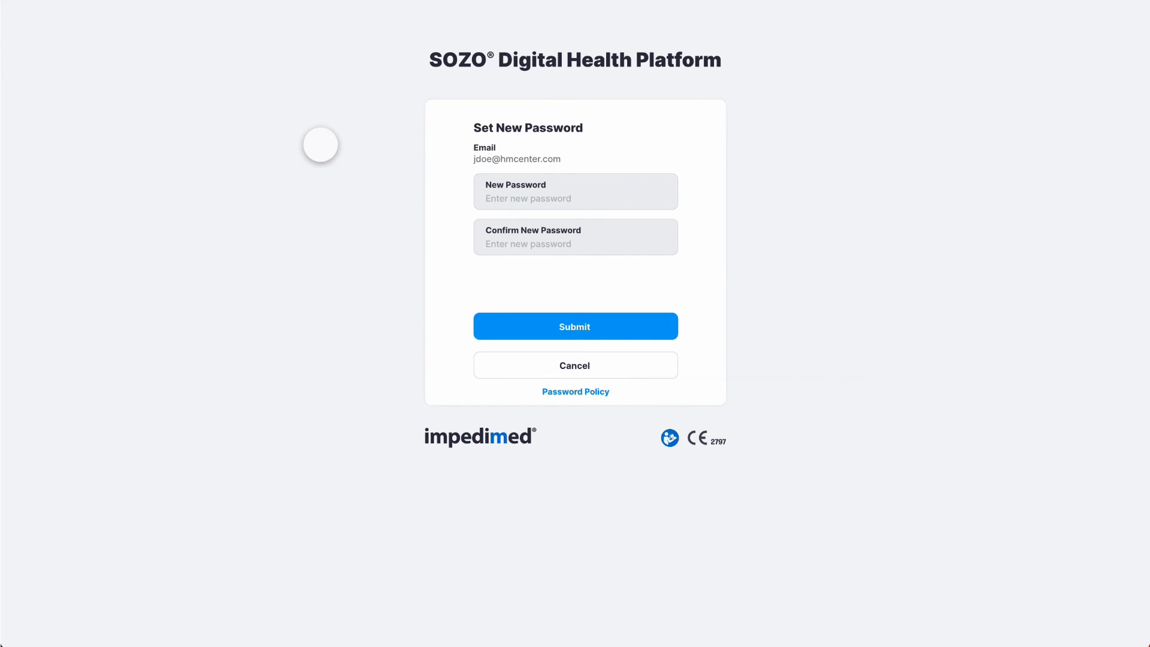
Check the Password Policy, paste the new password into both fields, submit, and confirm with OK
click(574, 392)
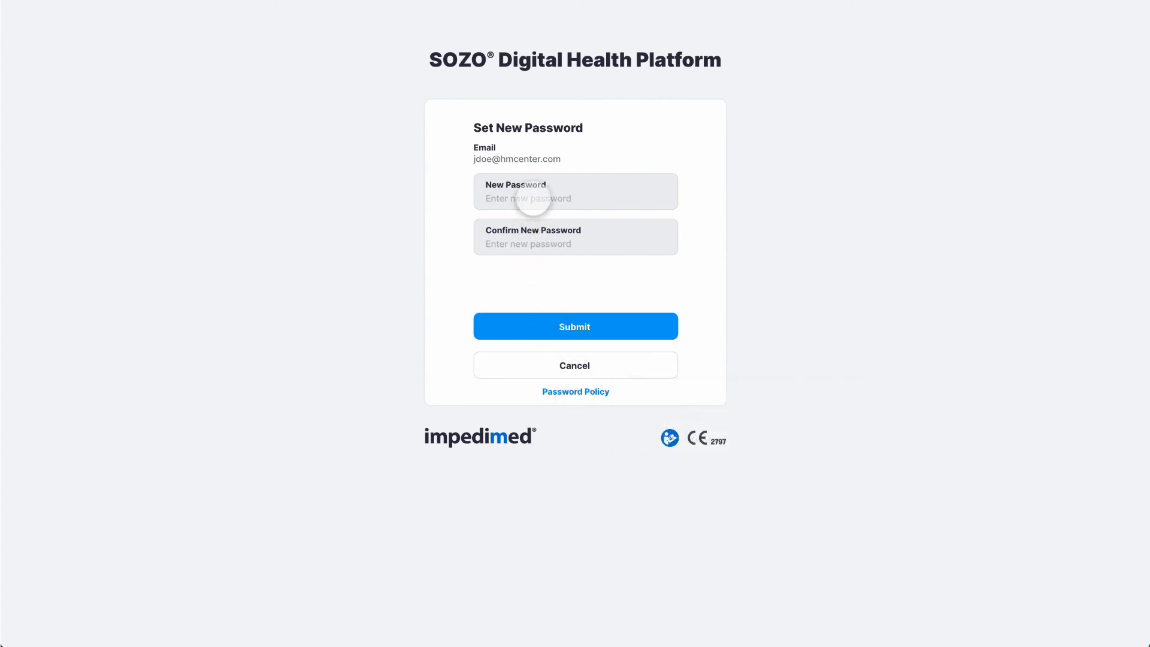
click(533, 200)
key(ctrl+v)
click(535, 243)
key(ctrl+v)
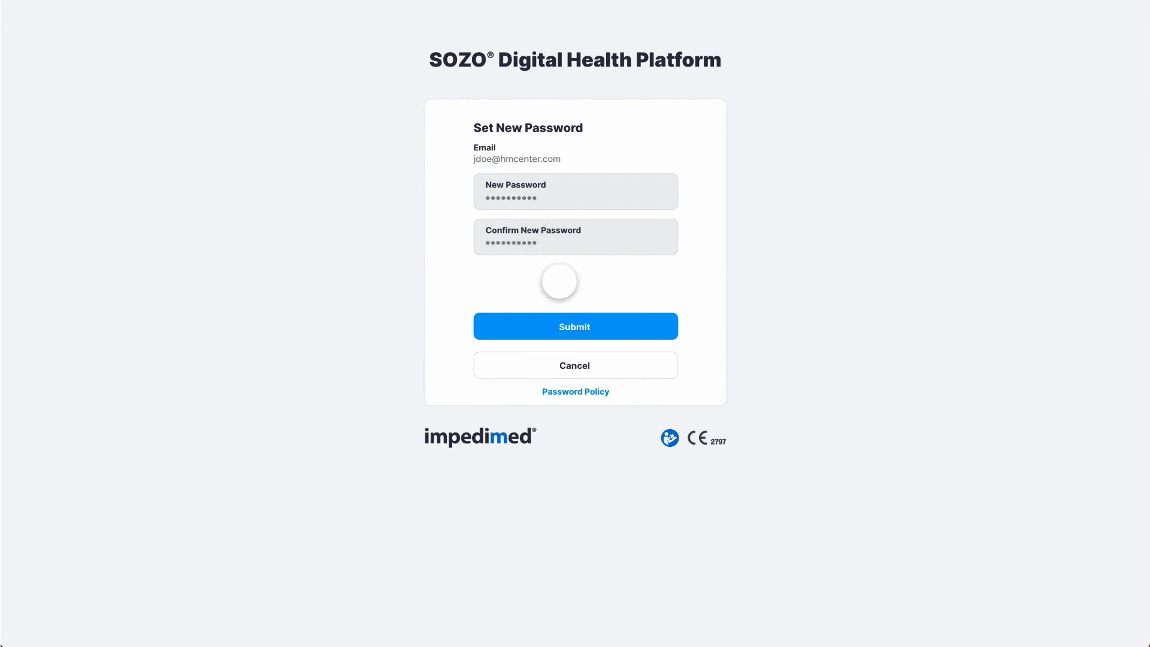
click(575, 326)
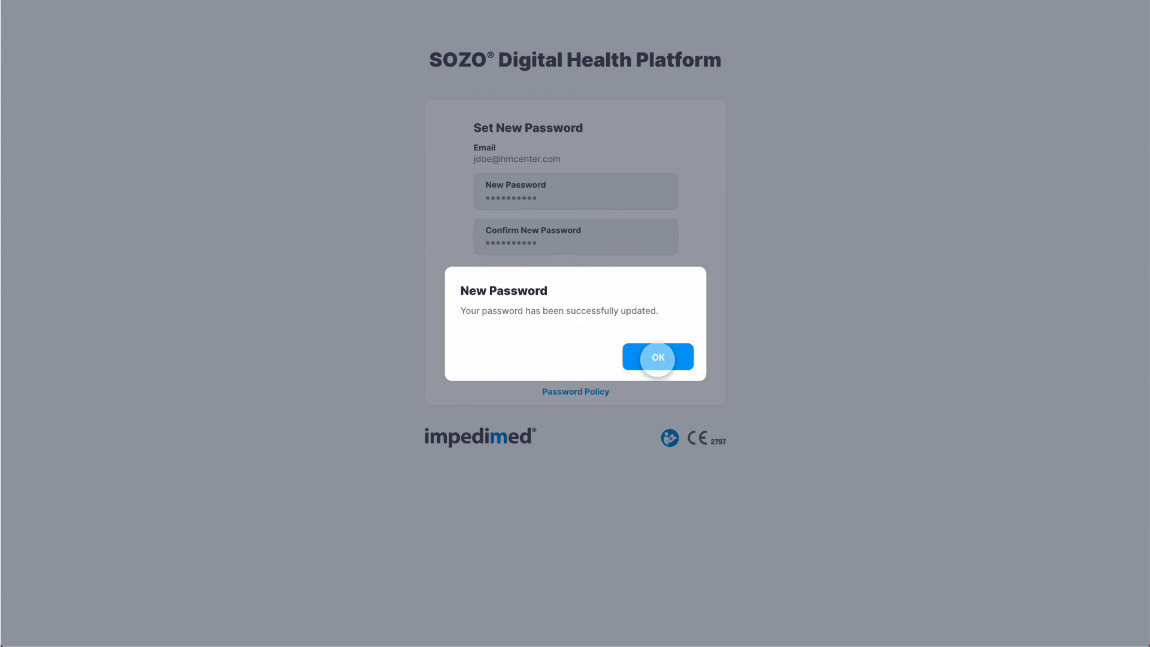
click(657, 358)
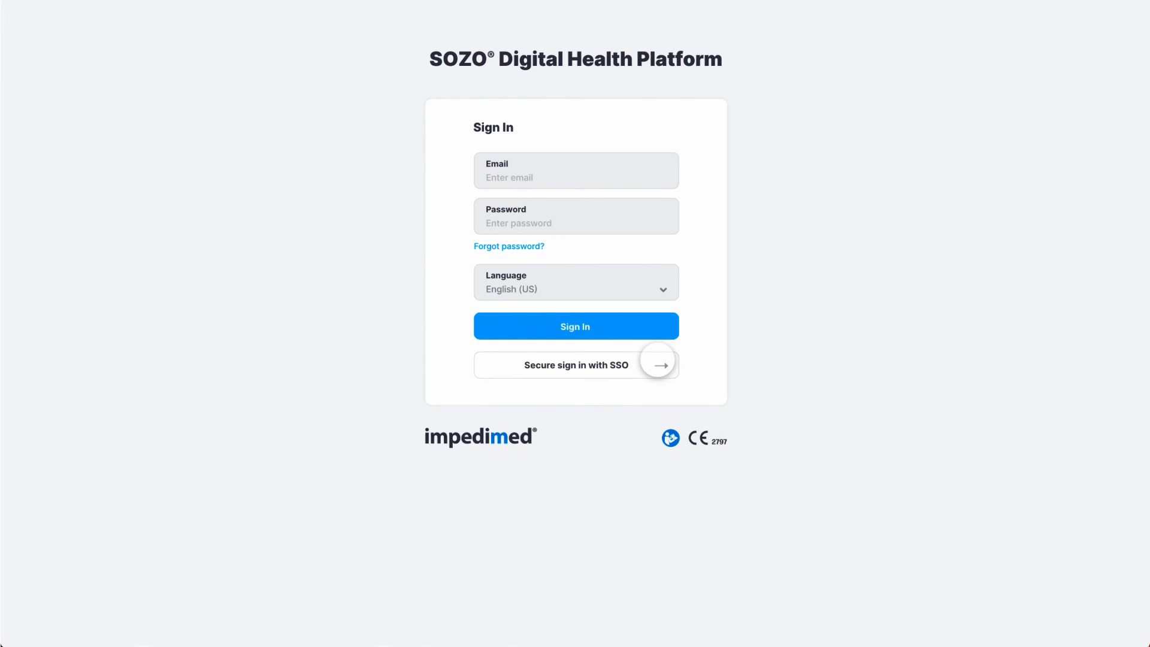